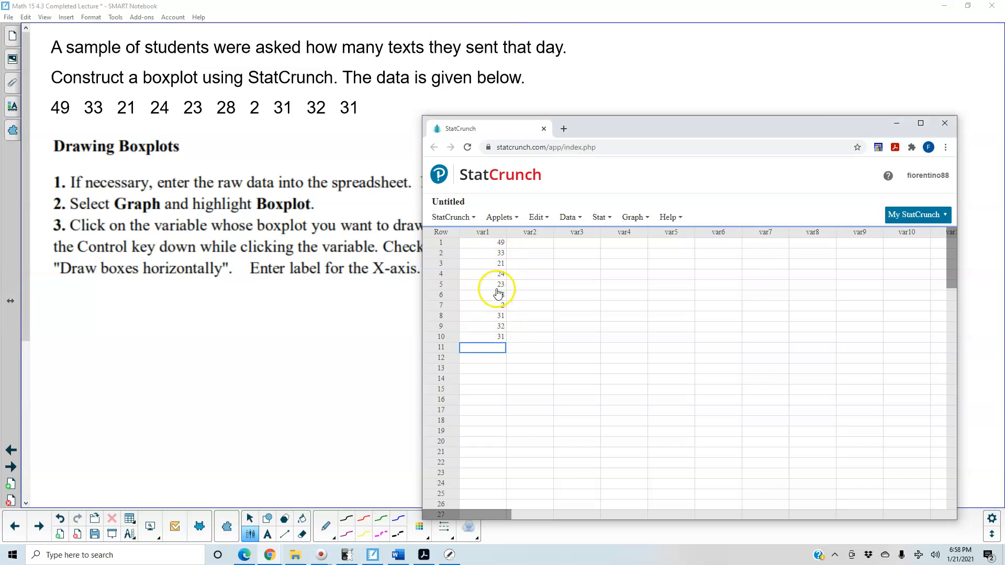
# Step: Name the data column containing the ten text counts Texts
pyautogui.click(486, 234)
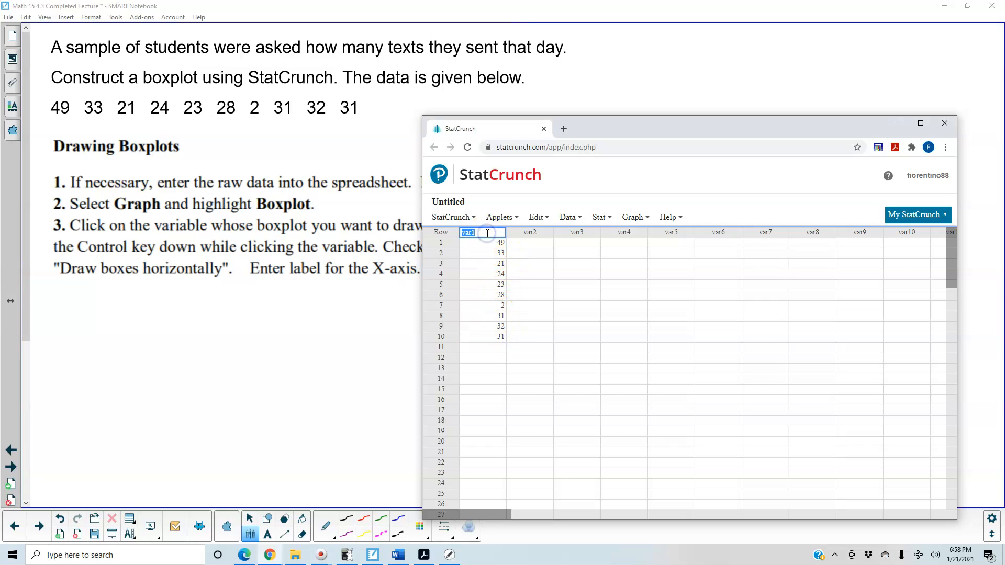
pyautogui.write('TE')
pyautogui.click(394, 348)
pyautogui.moveTo(273, 554)
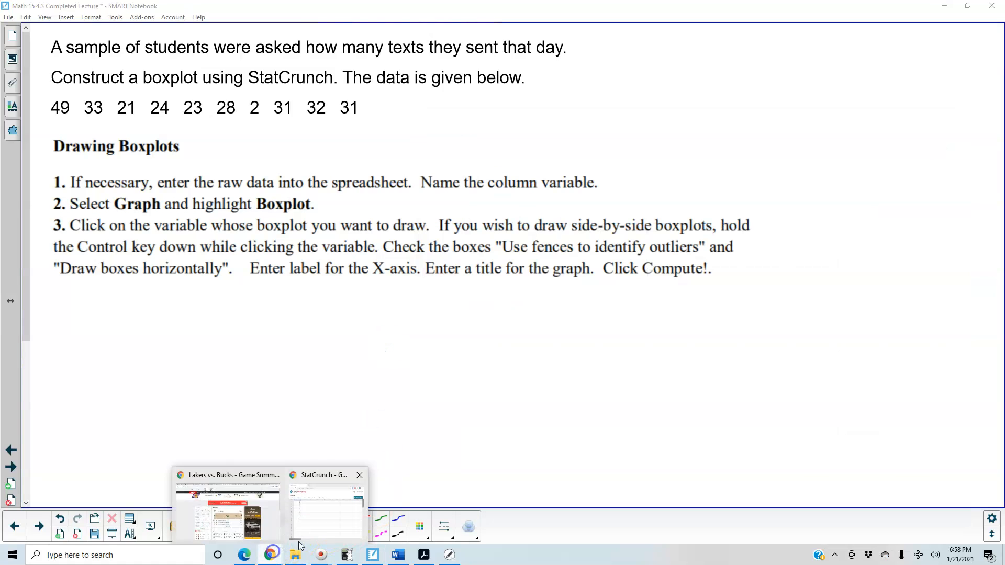
pyautogui.click(325, 526)
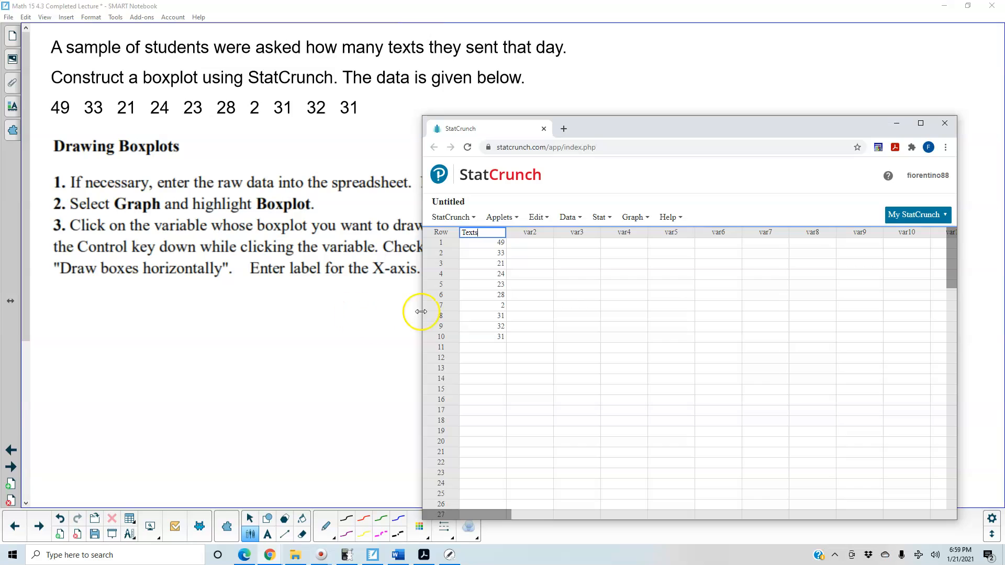
# Step: Start column summary statistics and choose the Texts column
pyautogui.click(609, 218)
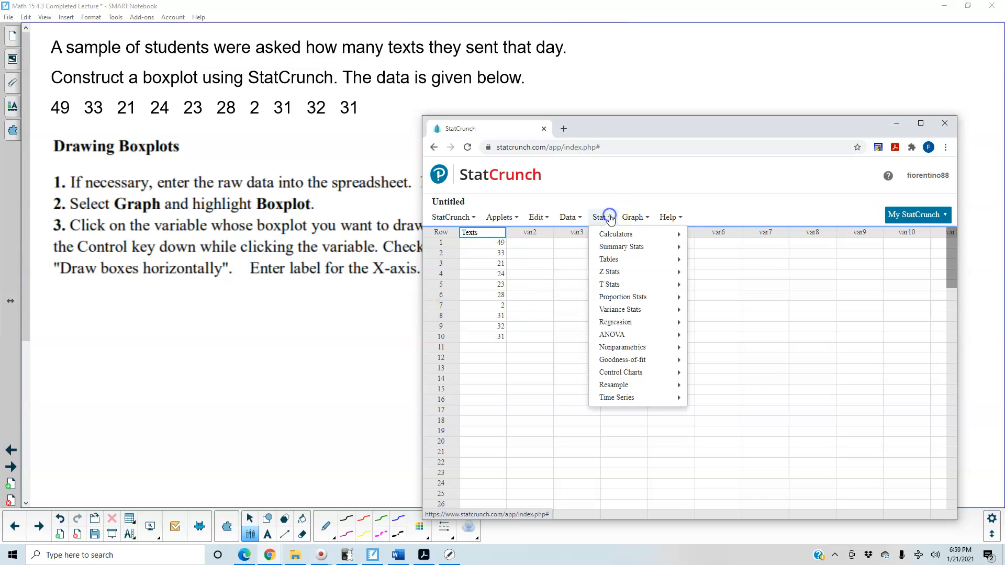
pyautogui.click(620, 250)
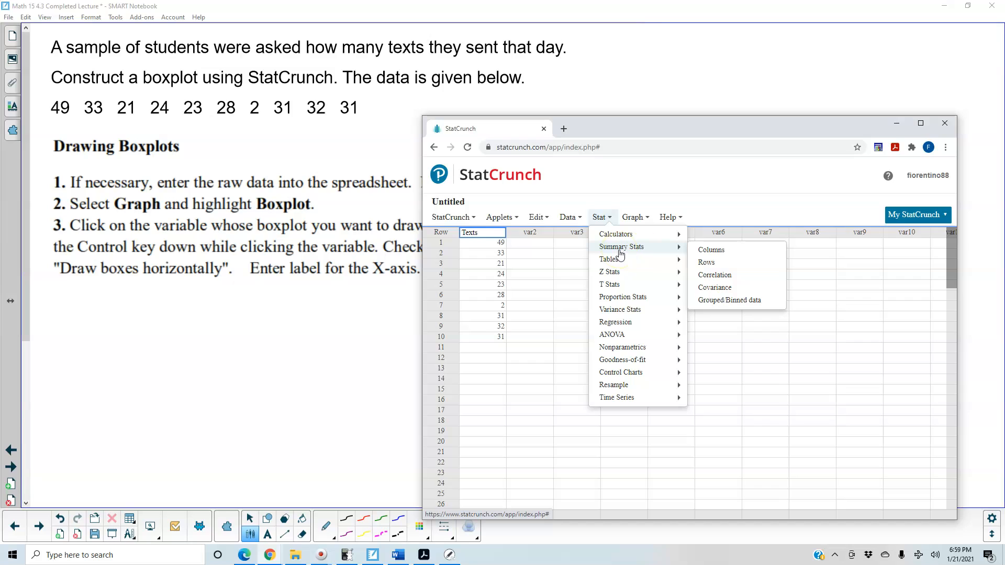
pyautogui.click(702, 251)
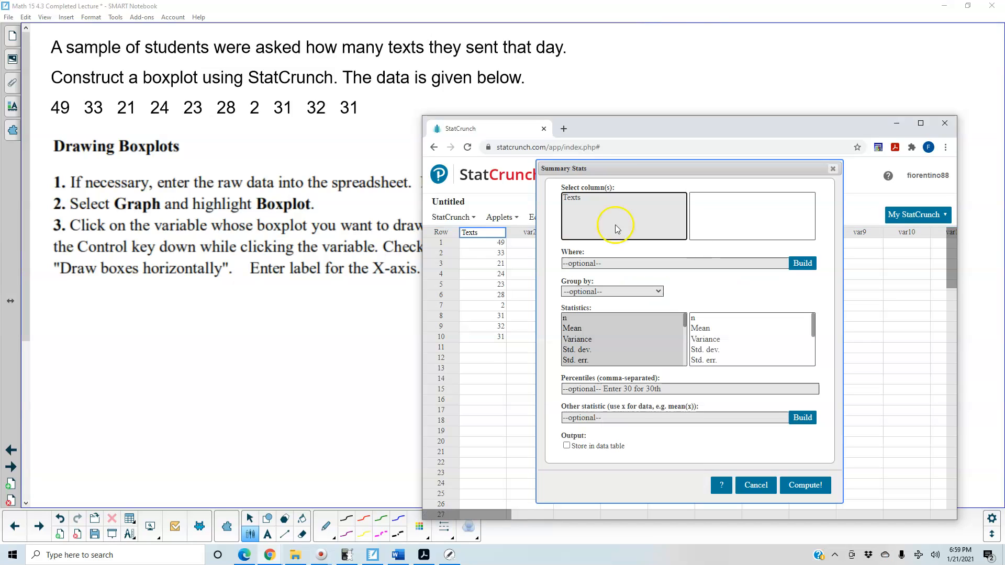
pyautogui.click(579, 200)
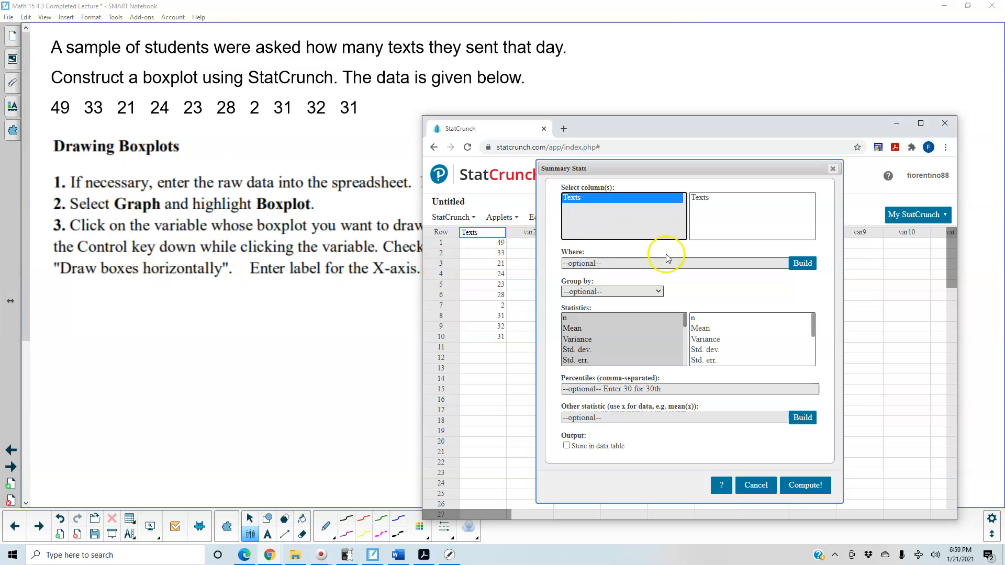
# Step: Replace the default statistics selection with Min, Max, Q1 and Q3
pyautogui.click(685, 322)
pyautogui.moveTo(685, 321); pyautogui.dragTo(685, 340)
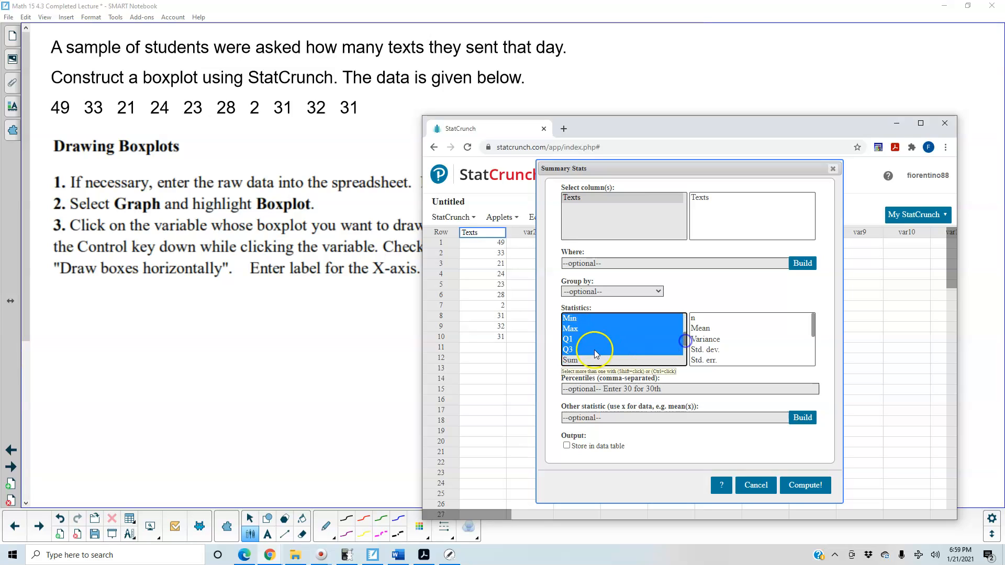
pyautogui.click(570, 340)
pyautogui.click(579, 319)
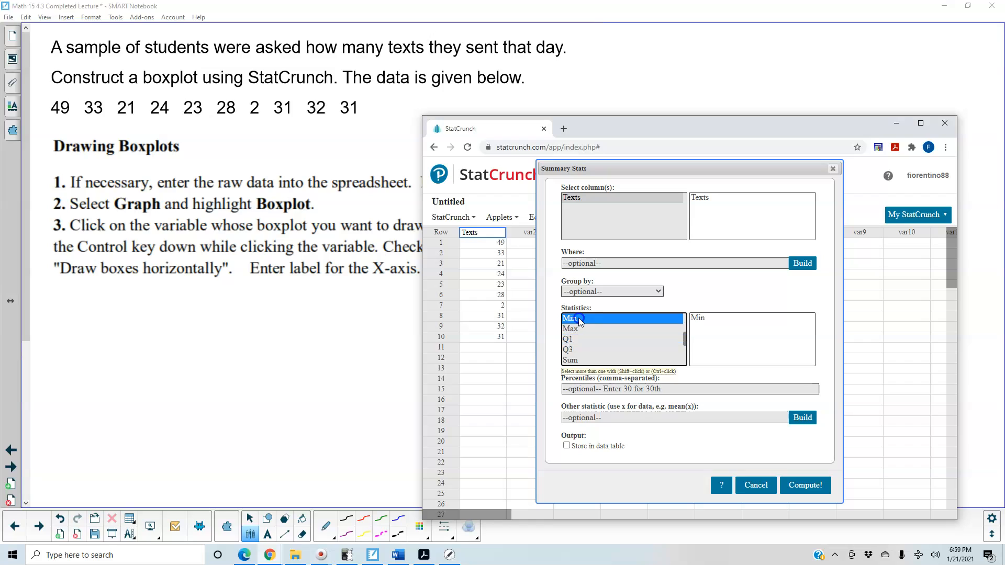
pyautogui.keyDown('ctrl'); pyautogui.click(575, 329); pyautogui.keyUp('ctrl')
pyautogui.keyDown('ctrl'); pyautogui.click(574, 329); pyautogui.keyUp('ctrl')
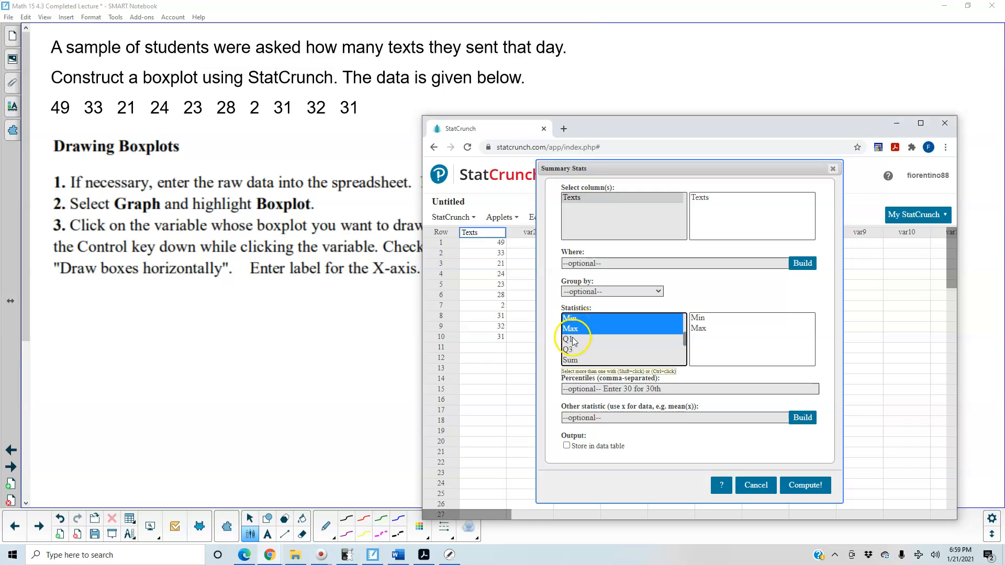
pyautogui.keyDown('ctrl'); pyautogui.click(570, 339); pyautogui.keyUp('ctrl')
pyautogui.keyDown('ctrl'); pyautogui.click(572, 352); pyautogui.keyUp('ctrl')
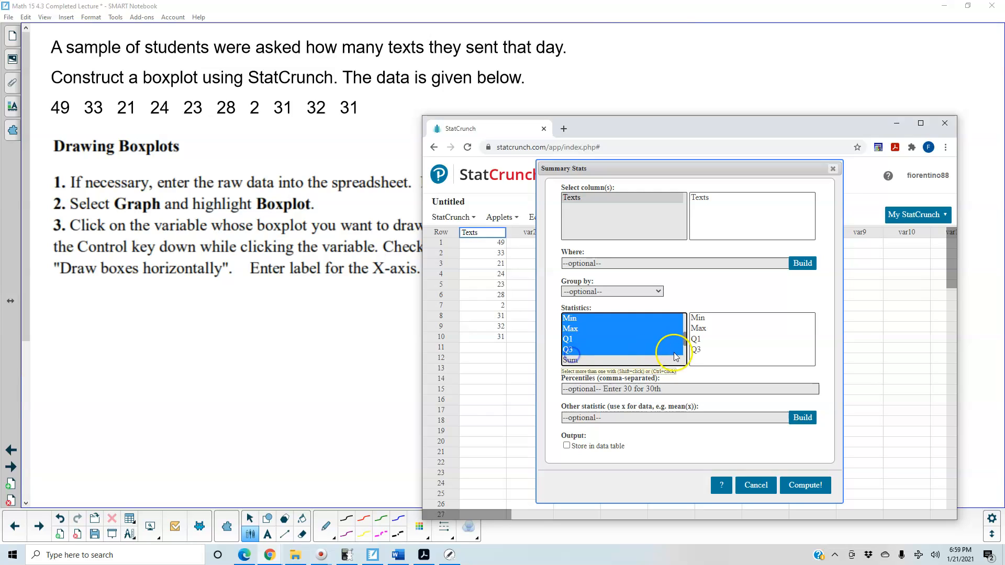
# Step: Add Median and Range to the chosen statistics and compute the summary
pyautogui.scroll(-1, 685, 350)
pyautogui.moveTo(685, 353); pyautogui.dragTo(677, 333)
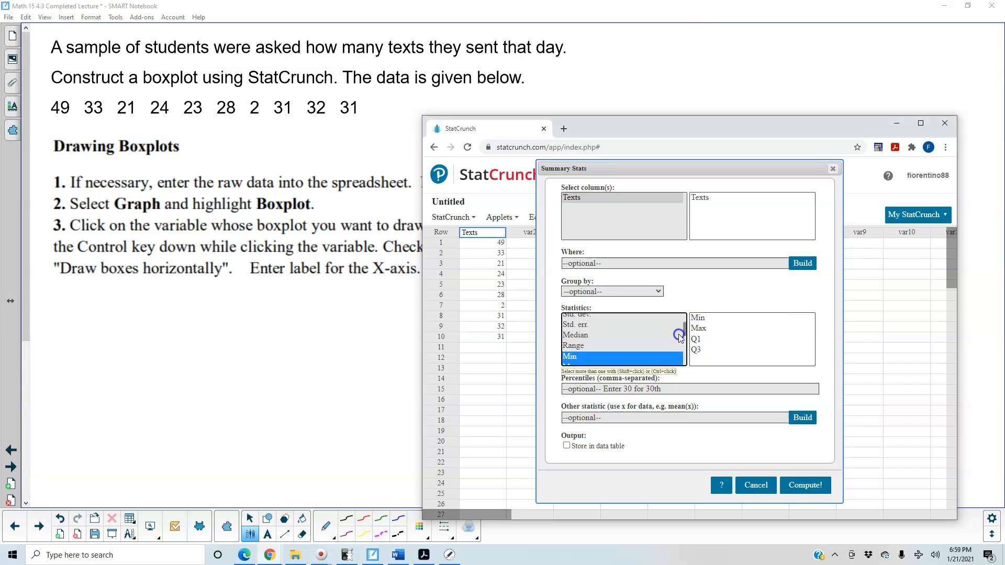
pyautogui.keyDown('ctrl'); pyautogui.click(576, 335); pyautogui.keyUp('ctrl')
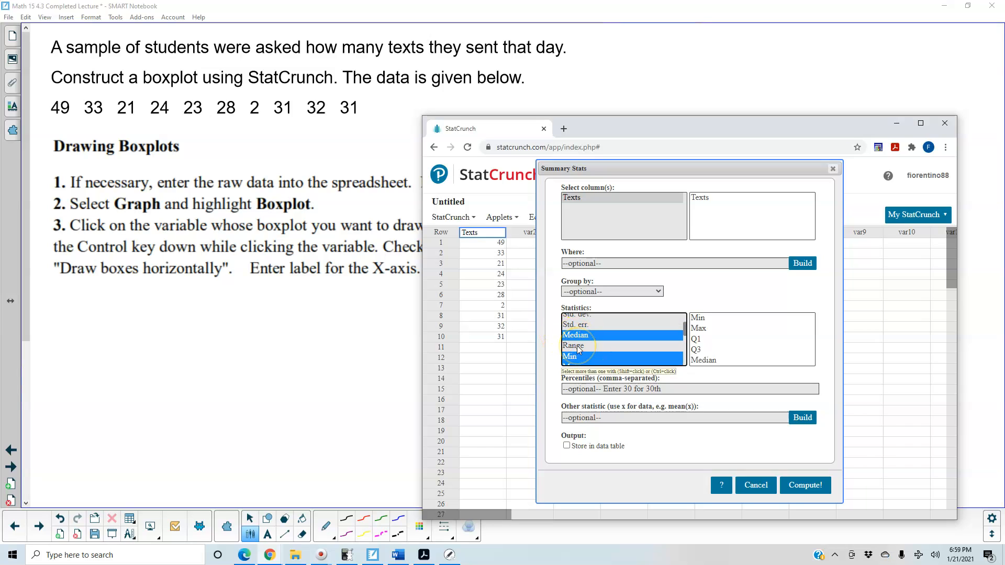
pyautogui.keyDown('ctrl'); pyautogui.click(640, 343); pyautogui.keyUp('ctrl')
pyautogui.moveTo(684, 325); pyautogui.dragTo(690, 321)
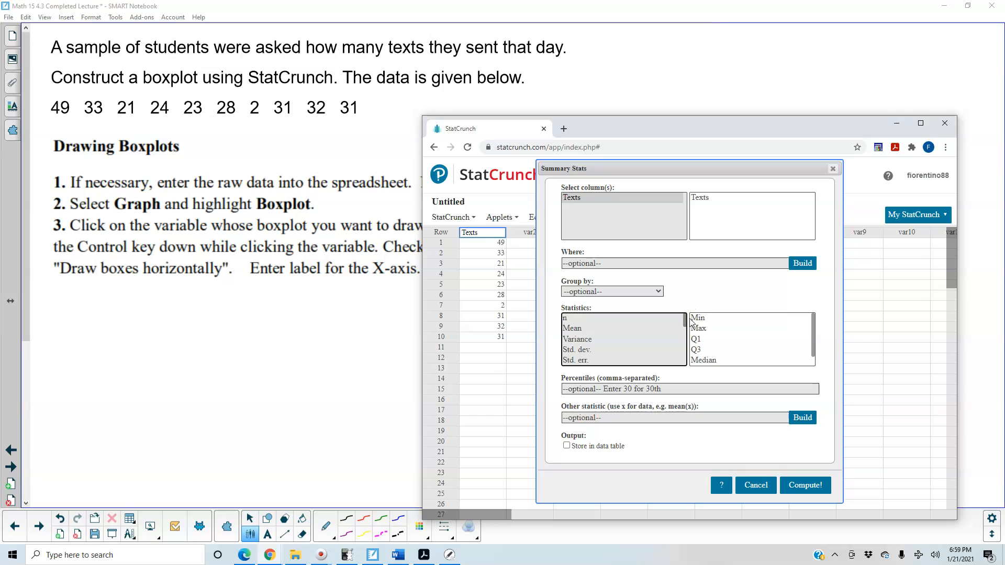
pyautogui.click(809, 487)
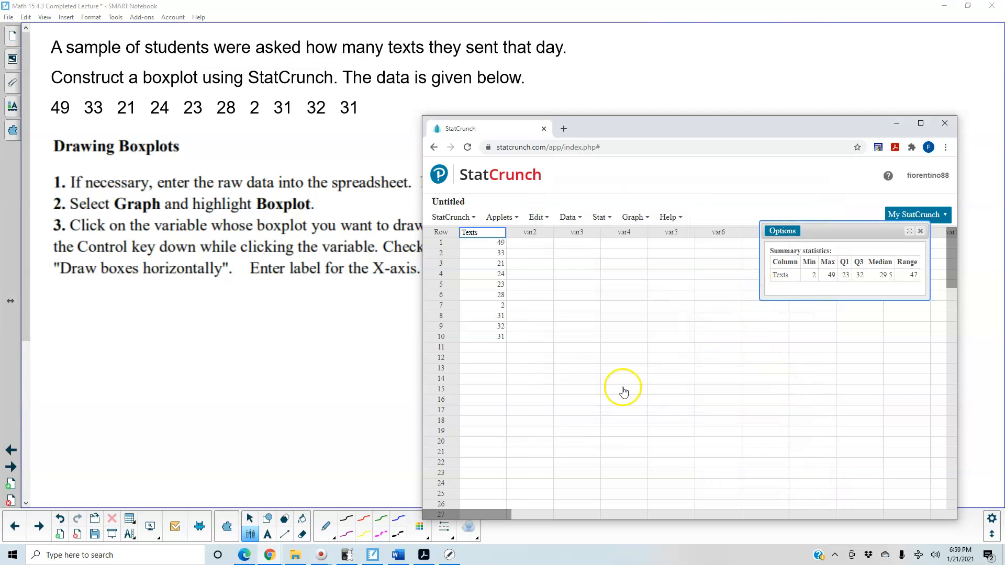
# Step: Capture the summary statistics table as a screen clipping into SMART Notebook and place it below the boxplot instructions
pyautogui.click(450, 554)
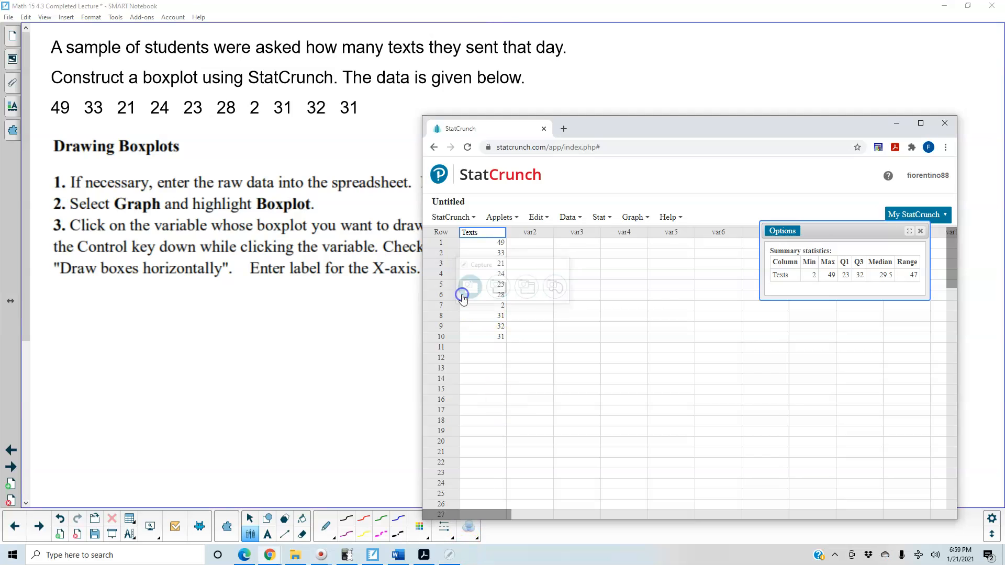
pyautogui.click(462, 296)
pyautogui.moveTo(767, 245); pyautogui.dragTo(925, 291)
pyautogui.click(595, 287)
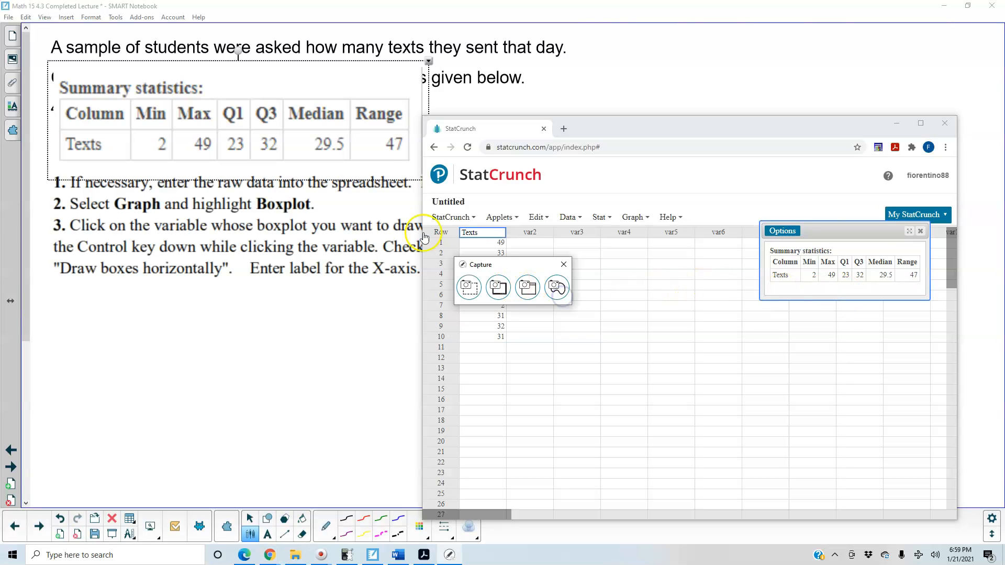
pyautogui.moveTo(352, 160); pyautogui.dragTo(431, 411)
pyautogui.click(538, 438)
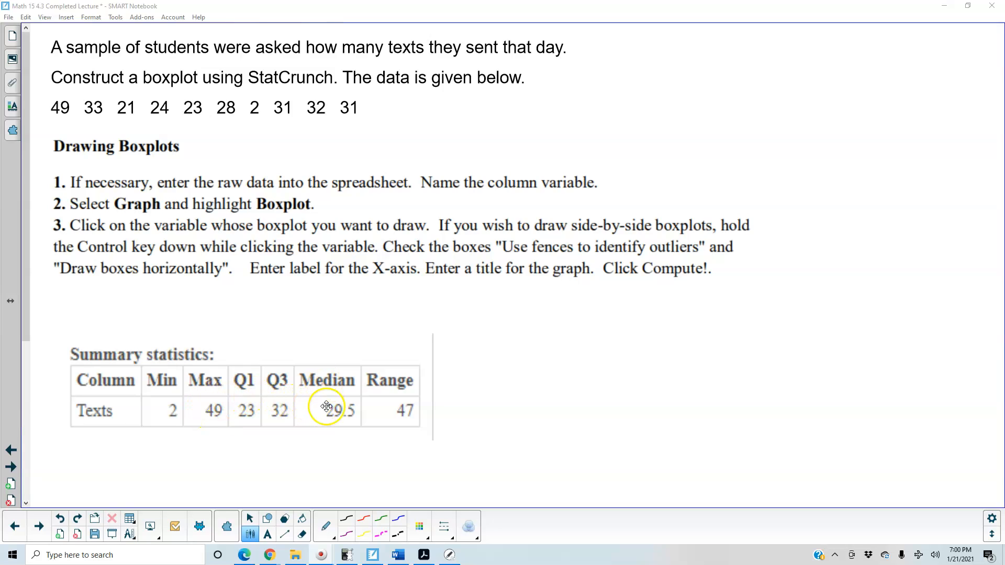
# Step: Handwrite an arrow with the label Q2 in blue above the Median heading of the captured table
pyautogui.click(460, 348)
pyautogui.moveTo(320, 352); pyautogui.dragTo(330, 349)
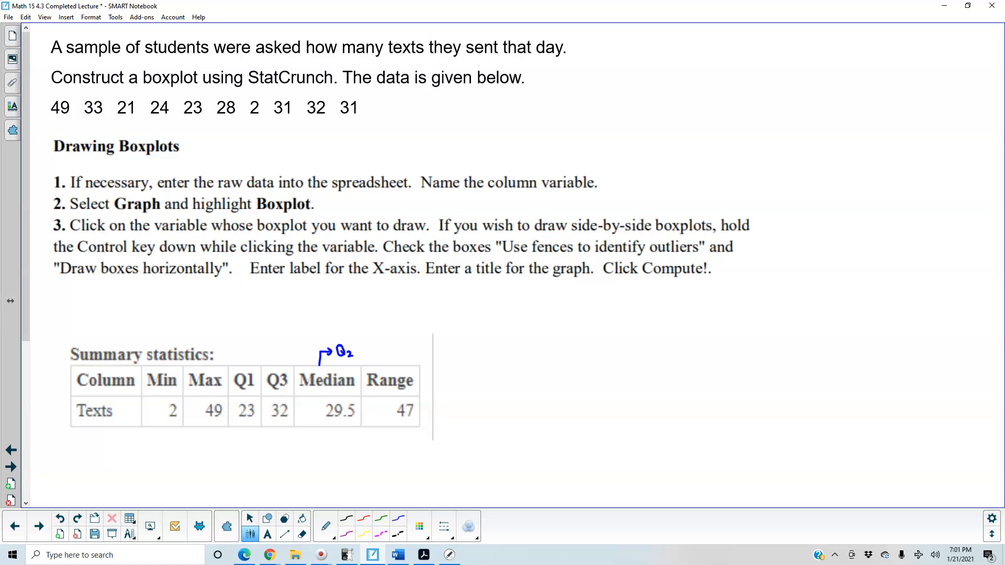
pyautogui.scroll(-3, 162, 307)
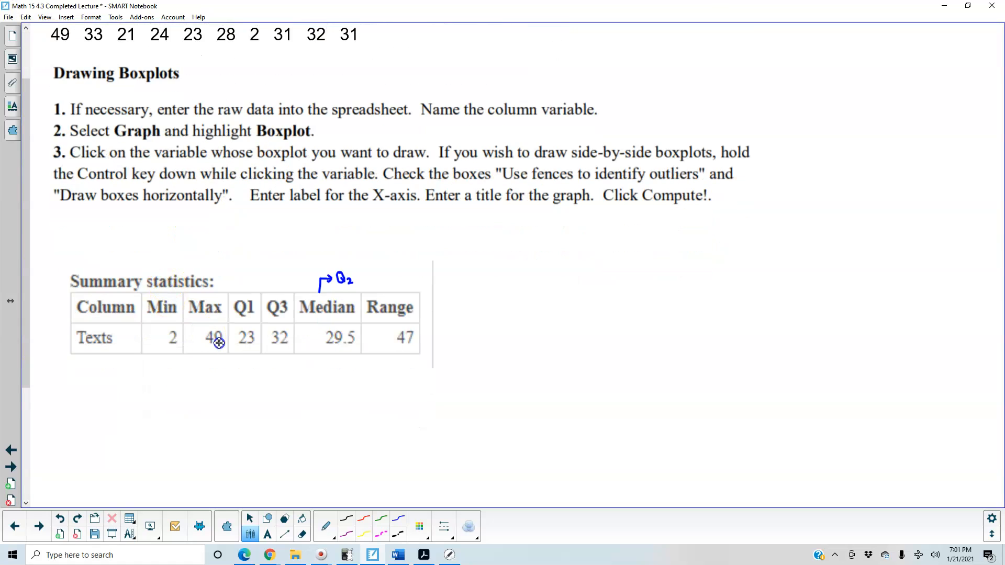
pyautogui.scroll(-1, 219, 343)
# Step: Switch back to StatCrunch and set up a boxplot of the Texts column with boxes drawn horizontally
pyautogui.moveTo(266, 550)
pyautogui.click(299, 535)
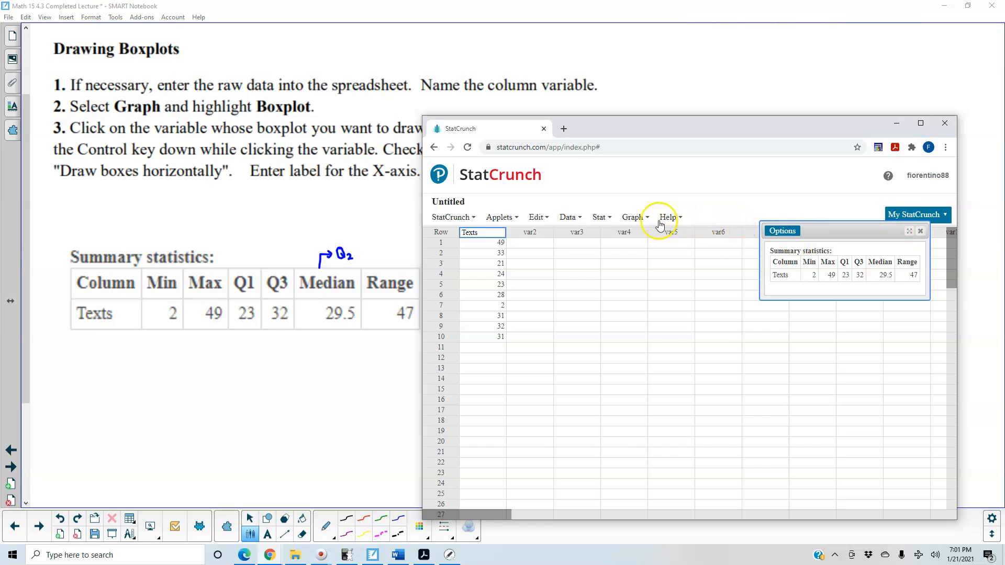
pyautogui.click(639, 218)
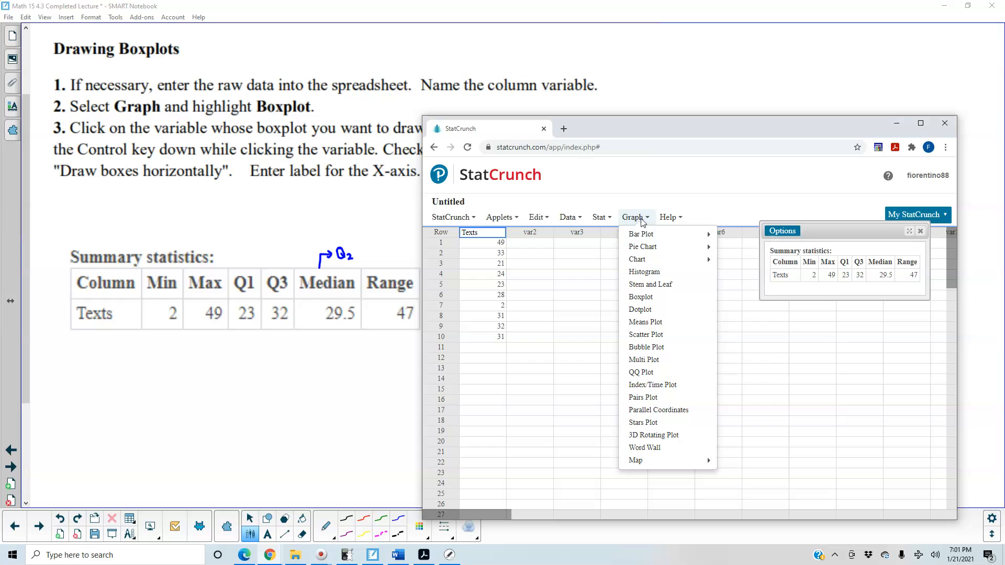
pyautogui.click(641, 299)
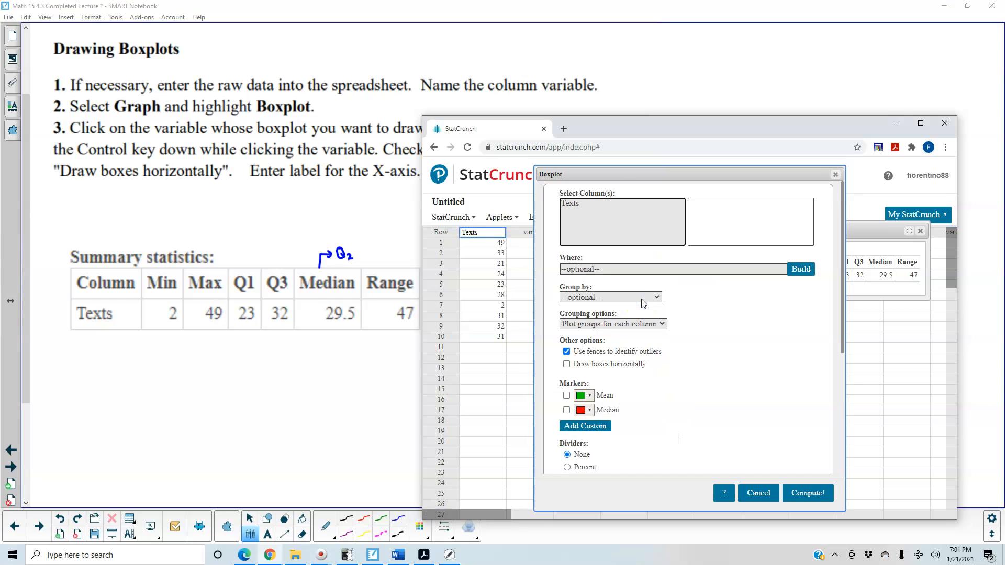
pyautogui.click(575, 203)
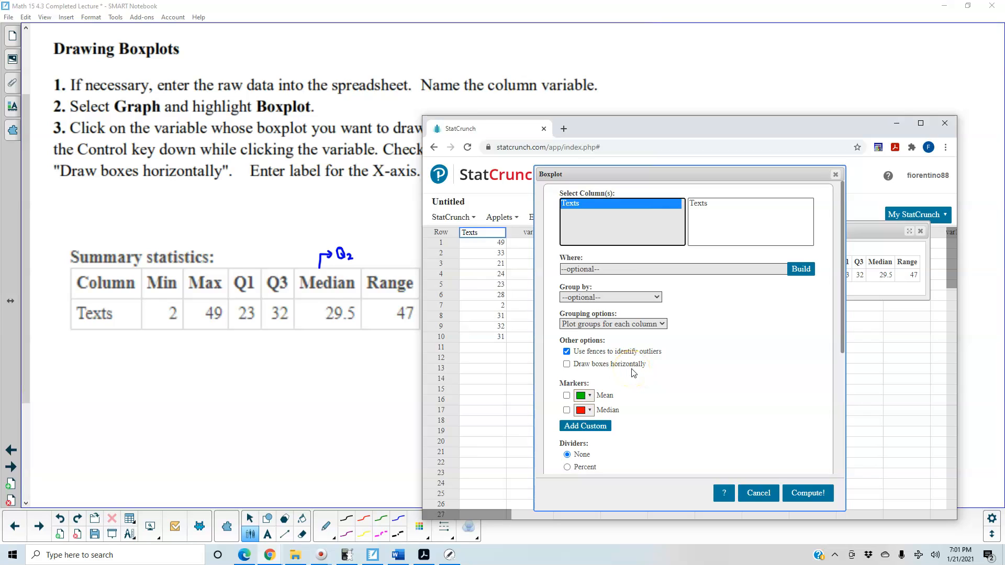
pyautogui.click(566, 365)
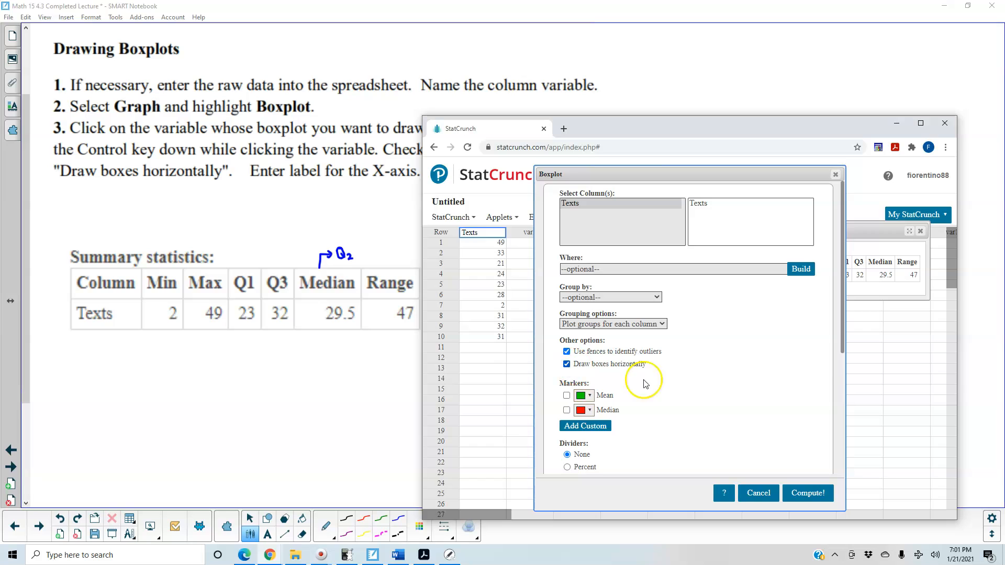
# Step: Set the boxplot's X-axis label to Number of Texts
pyautogui.moveTo(843, 334); pyautogui.dragTo(835, 380)
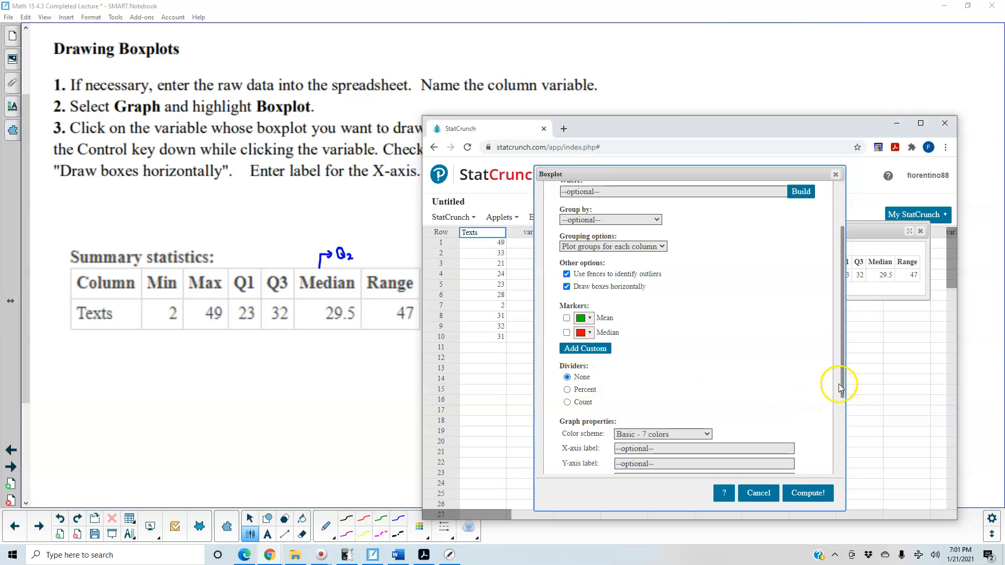
pyautogui.moveTo(843, 380); pyautogui.dragTo(837, 417)
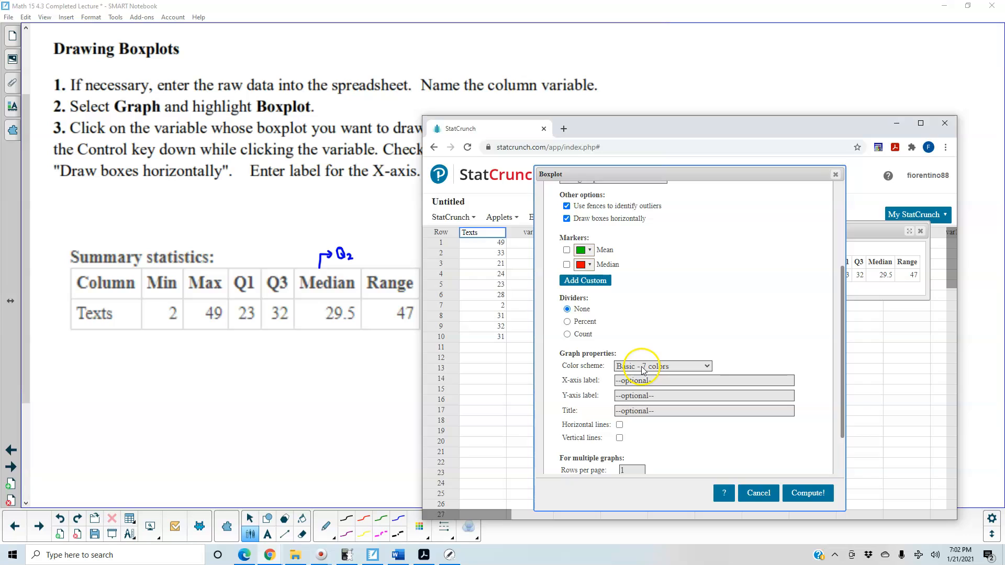
pyautogui.click(631, 382)
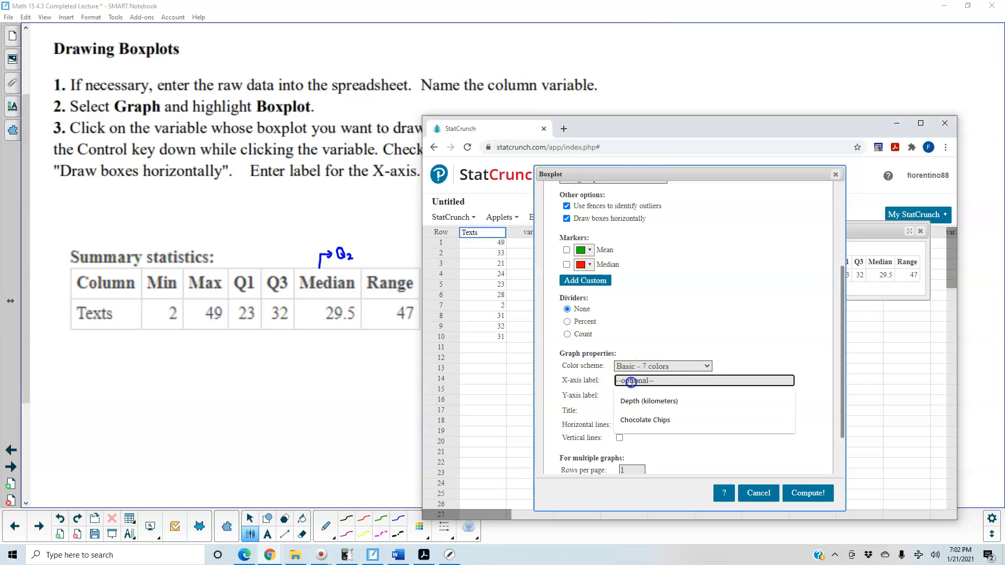
pyautogui.write('Number of Texts')
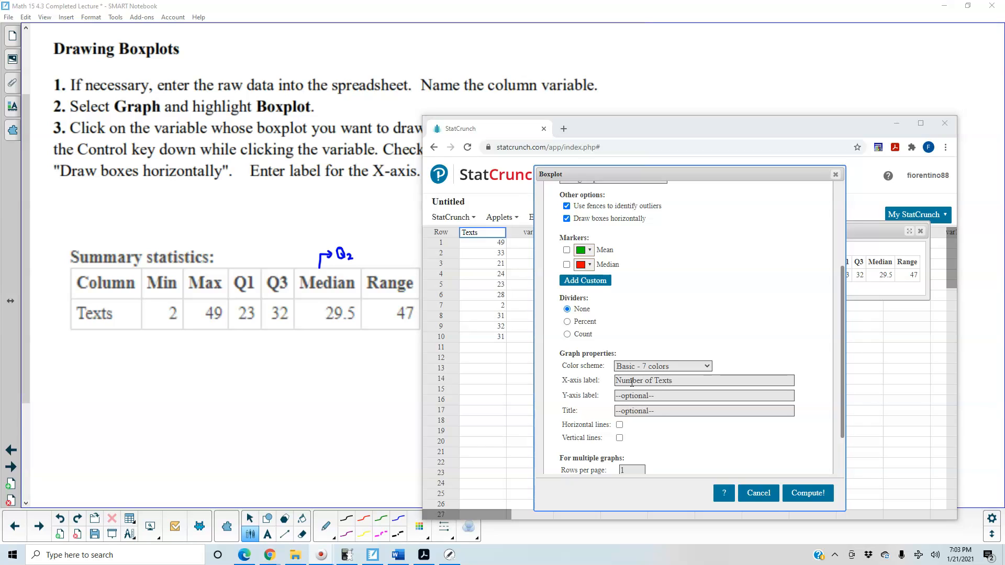
# Step: Title the boxplot Number of Texts Students Sent in a Day and compute the graph
pyautogui.click(647, 400)
pyautogui.moveTo(20, 287); pyautogui.dragTo(21, 200)
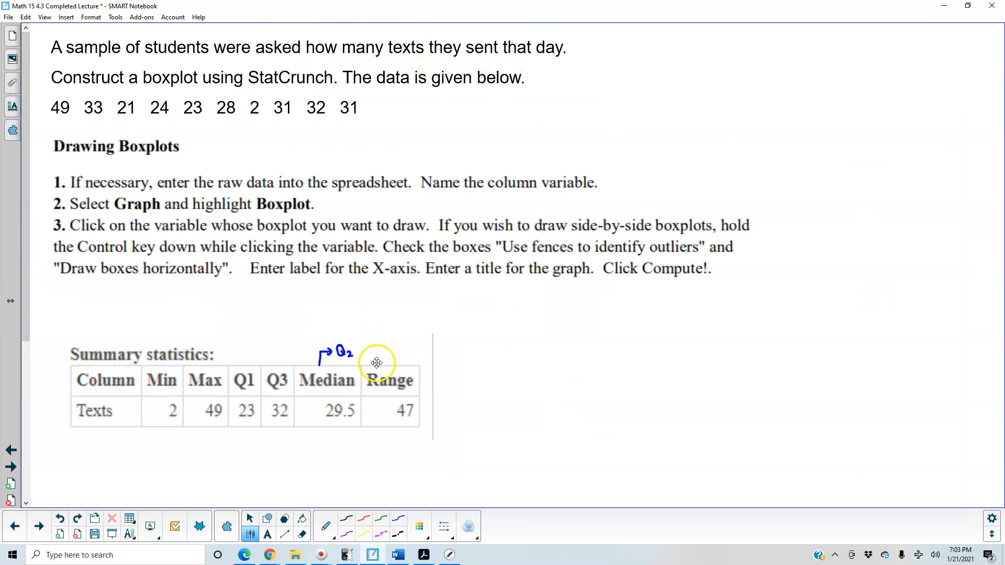
pyautogui.click(272, 556)
pyautogui.click(338, 509)
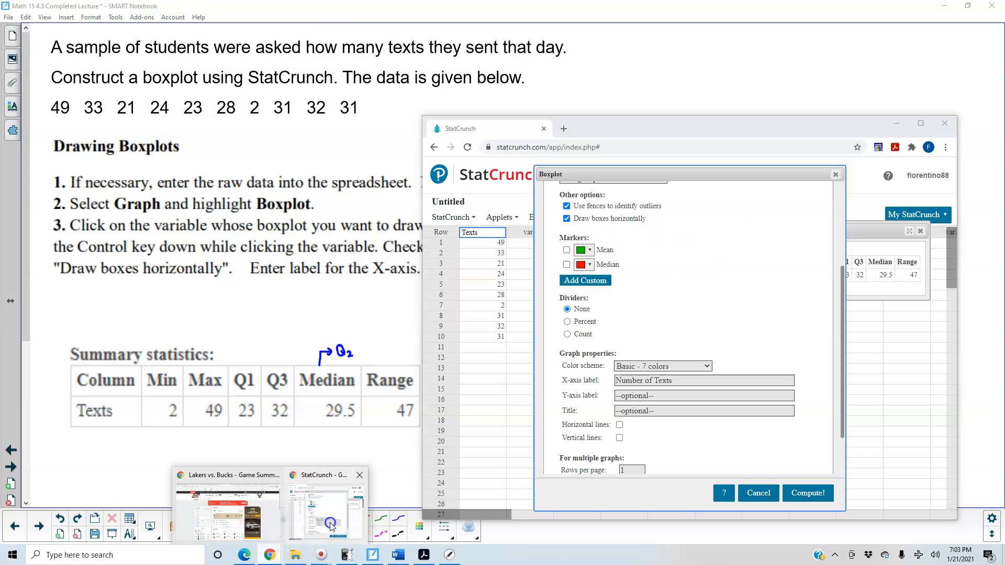
pyautogui.click(641, 412)
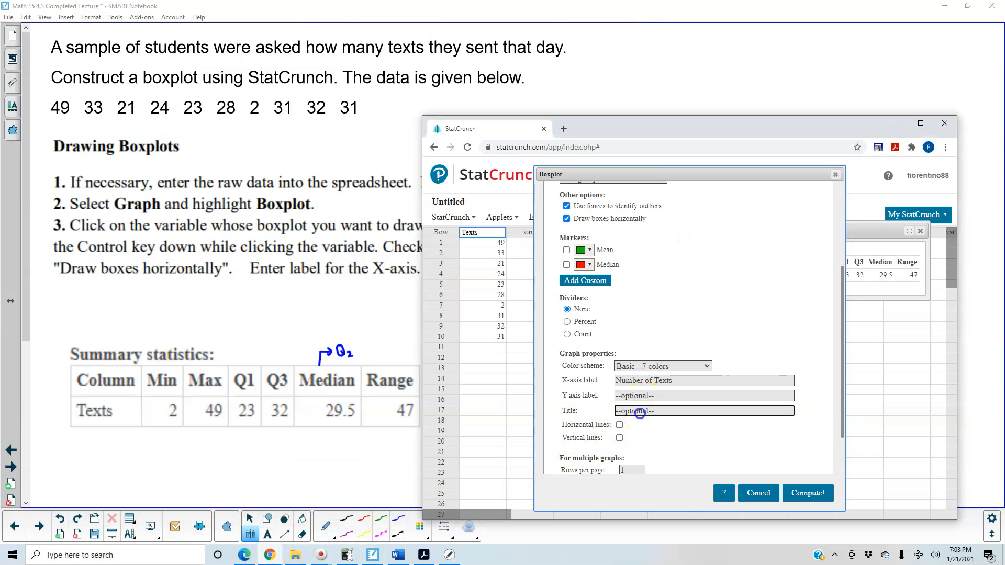
pyautogui.write('Number of Texts Stu')
pyautogui.write('dents sen')
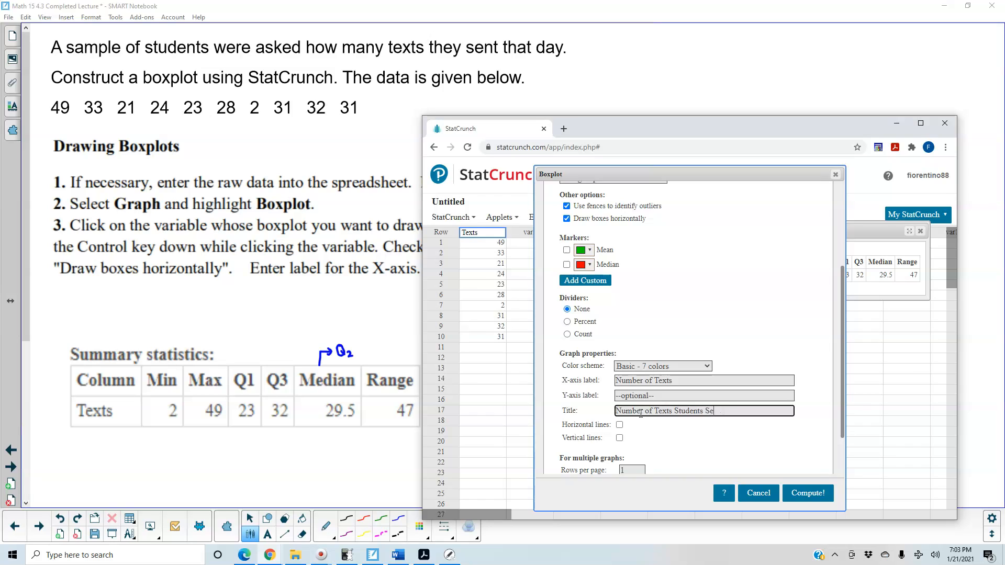
pyautogui.write('t in a Day')
pyautogui.moveTo(842, 409); pyautogui.dragTo(843, 459)
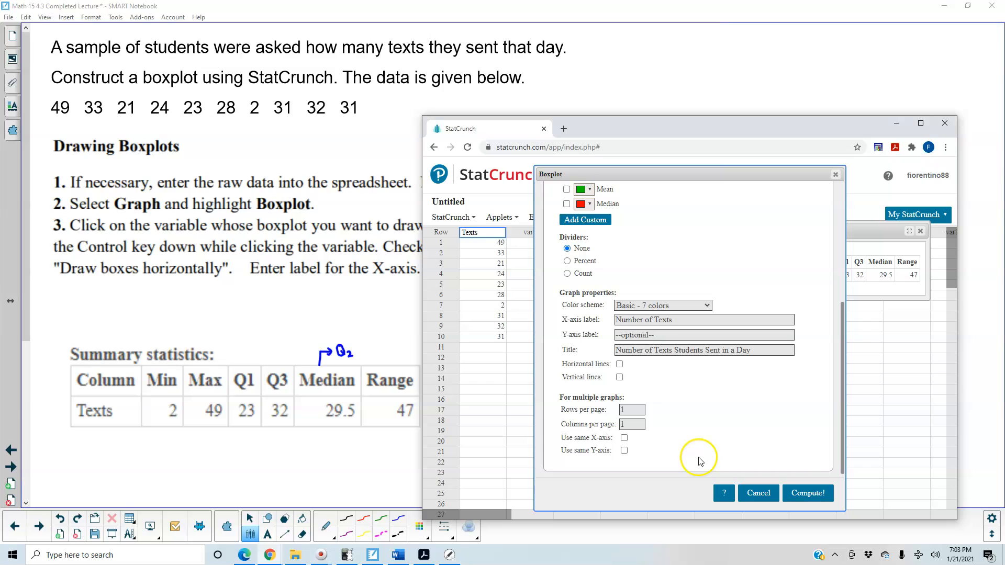
pyautogui.click(808, 493)
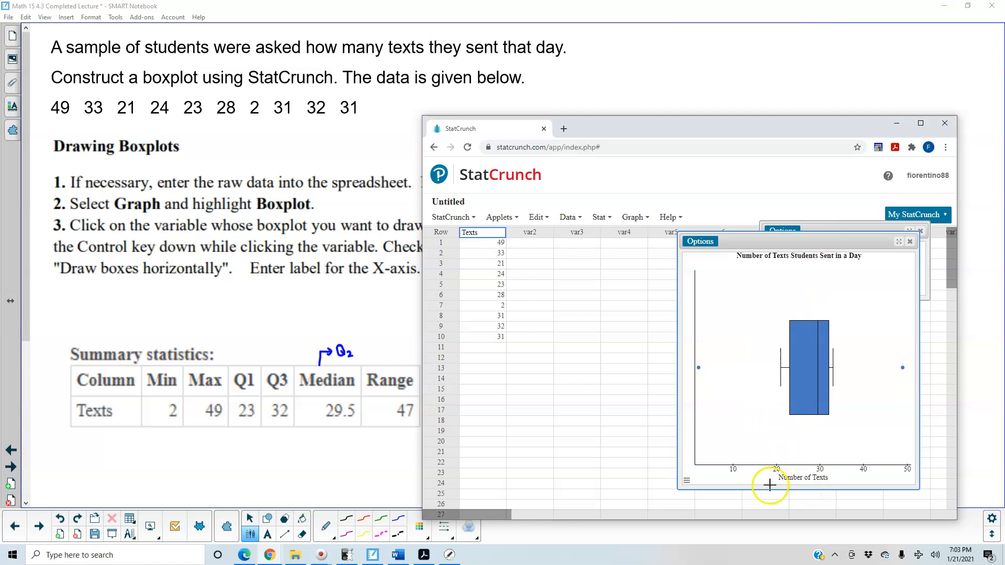
# Step: Capture the region of the computed boxplot, including its title and X-axis label, into the SMART Notebook lecture page
pyautogui.click(449, 556)
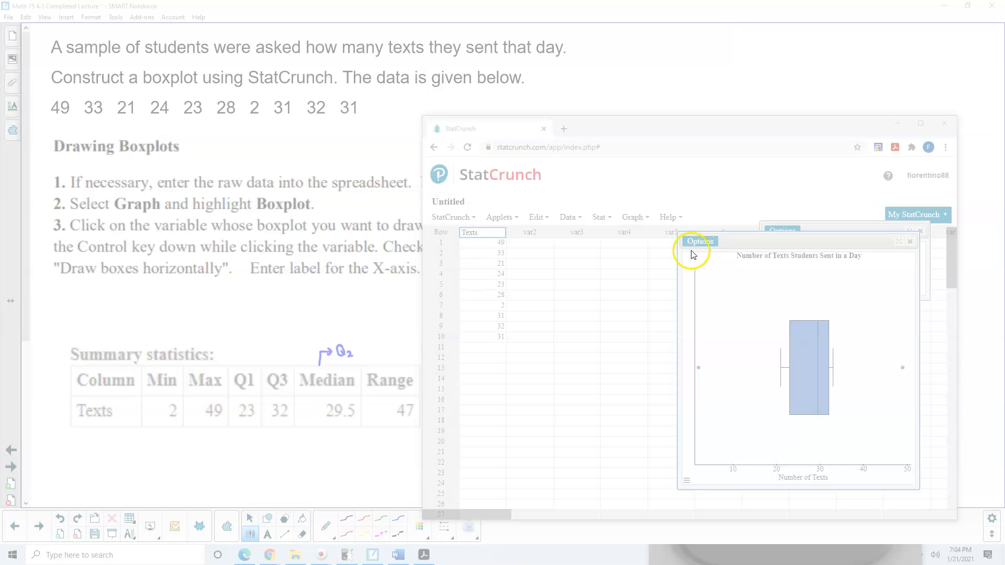
pyautogui.moveTo(685, 251); pyautogui.dragTo(915, 486)
pyautogui.click(557, 322)
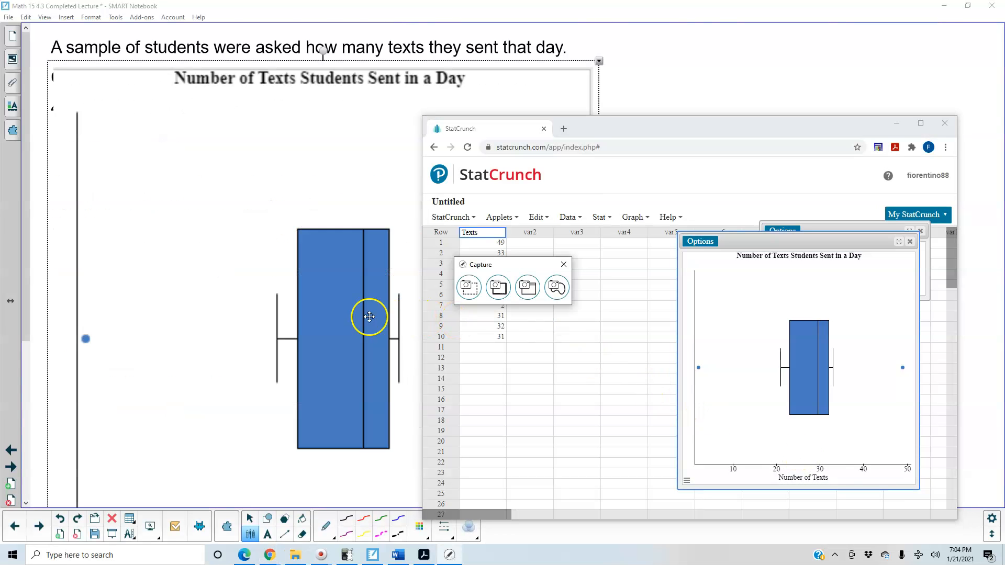
# Step: Shrink the captured boxplot and place it beside the summary statistics table, below the Drawing Boxplots instructions
pyautogui.click(298, 317)
pyautogui.moveTo(600, 500); pyautogui.dragTo(366, 256)
pyautogui.moveTo(320, 207); pyautogui.dragTo(829, 454)
pyautogui.moveTo(831, 488); pyautogui.dragTo(782, 442)
pyautogui.click(809, 448)
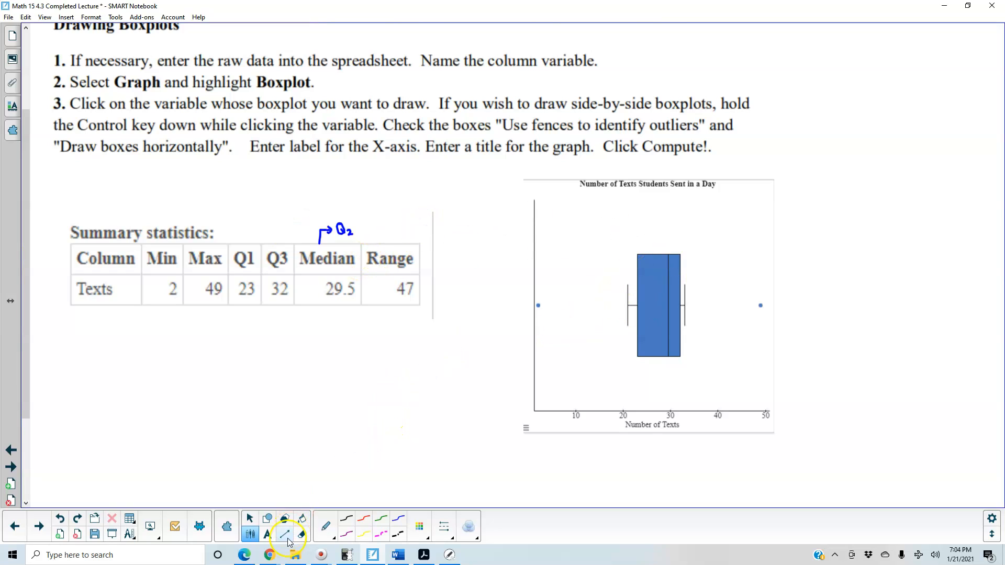
# Step: Switch back to StatCrunch, open the copyable version of the boxplot, and copy its image
pyautogui.click(271, 556)
pyautogui.click(310, 527)
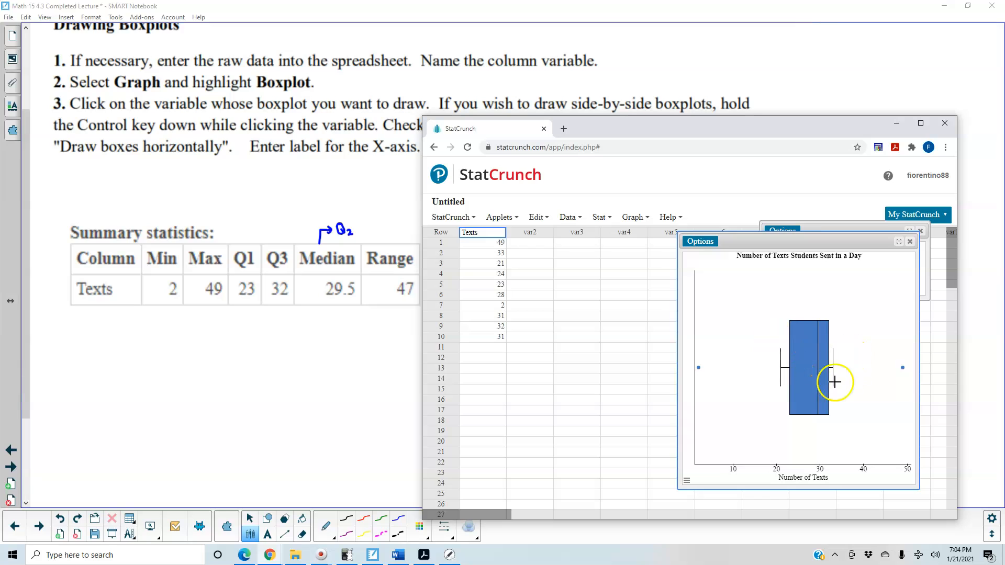
pyautogui.click(701, 244)
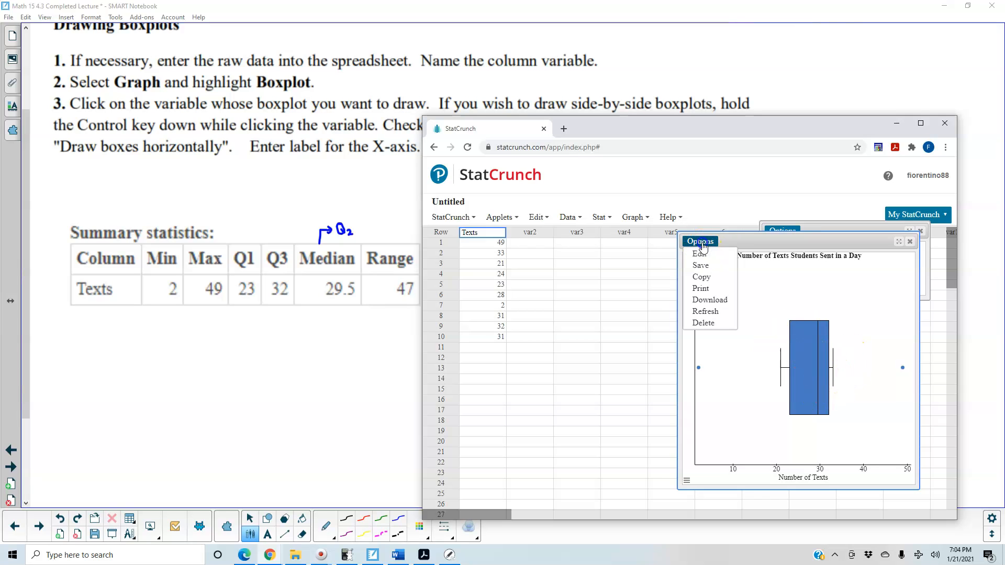
pyautogui.click(701, 277)
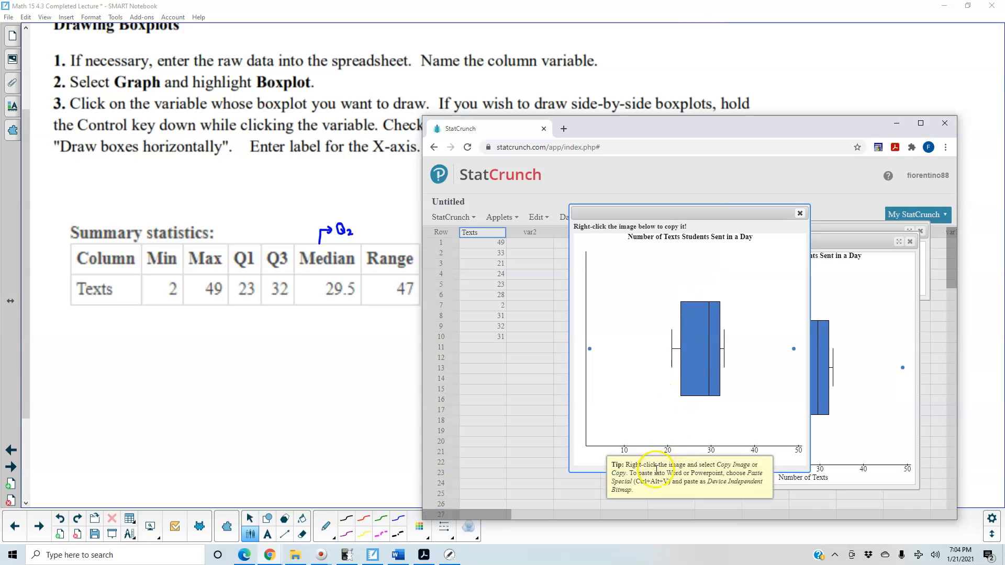
pyautogui.rightClick(649, 362)
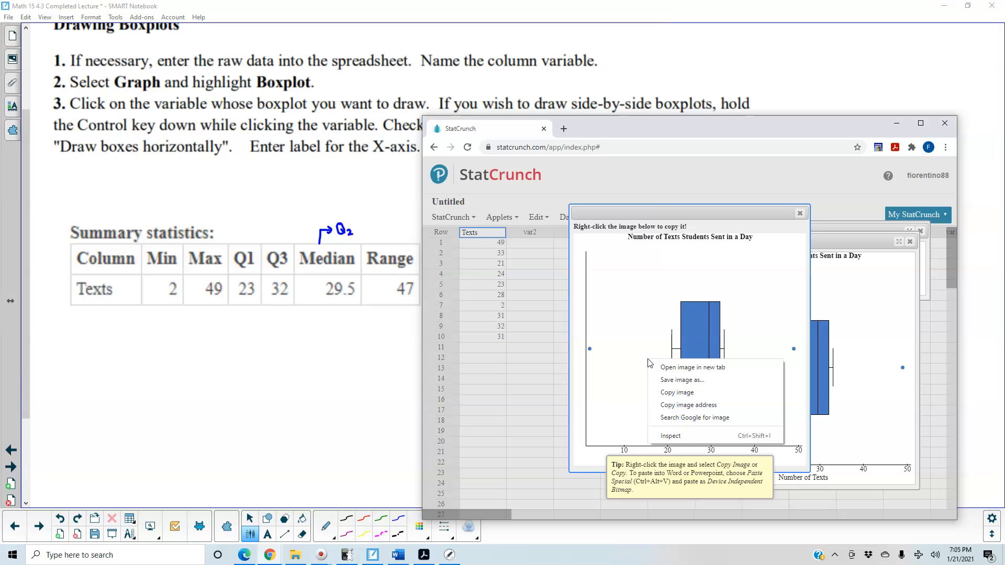
pyautogui.click(677, 392)
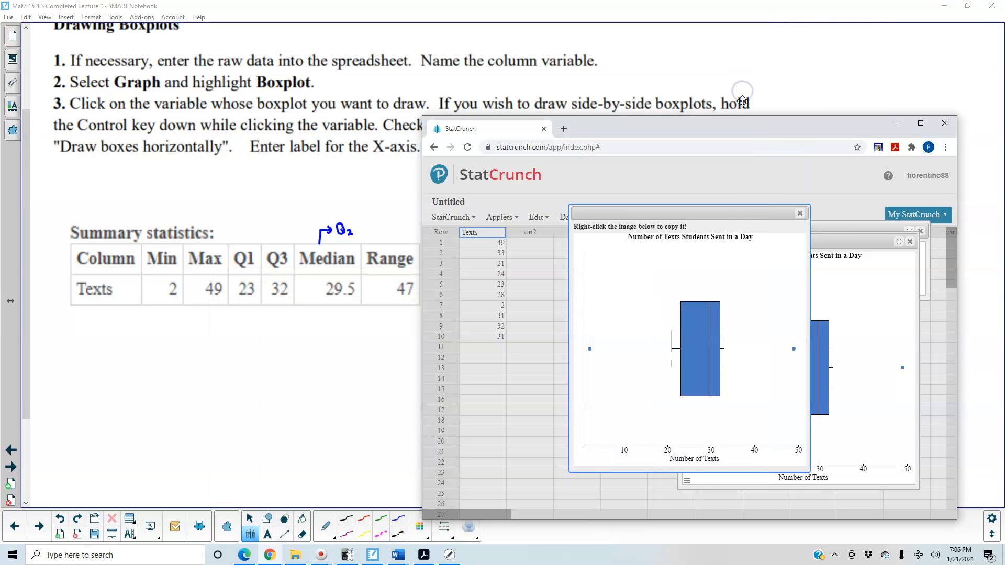
# Step: Switch to the blank Word document Document1 and paste the copied boxplot with source formatting kept
pyautogui.moveTo(402, 556)
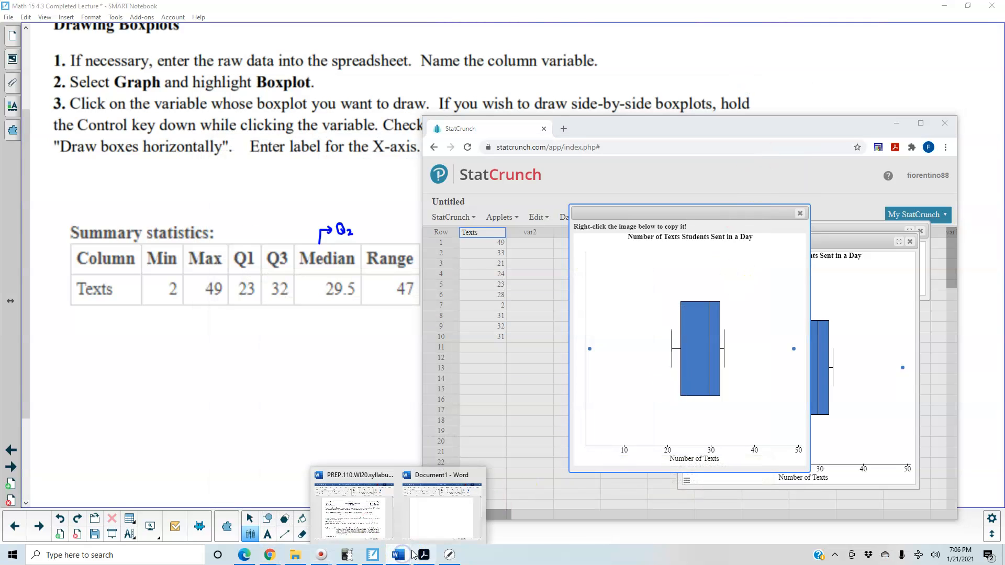
pyautogui.click(441, 518)
pyautogui.rightClick(156, 175)
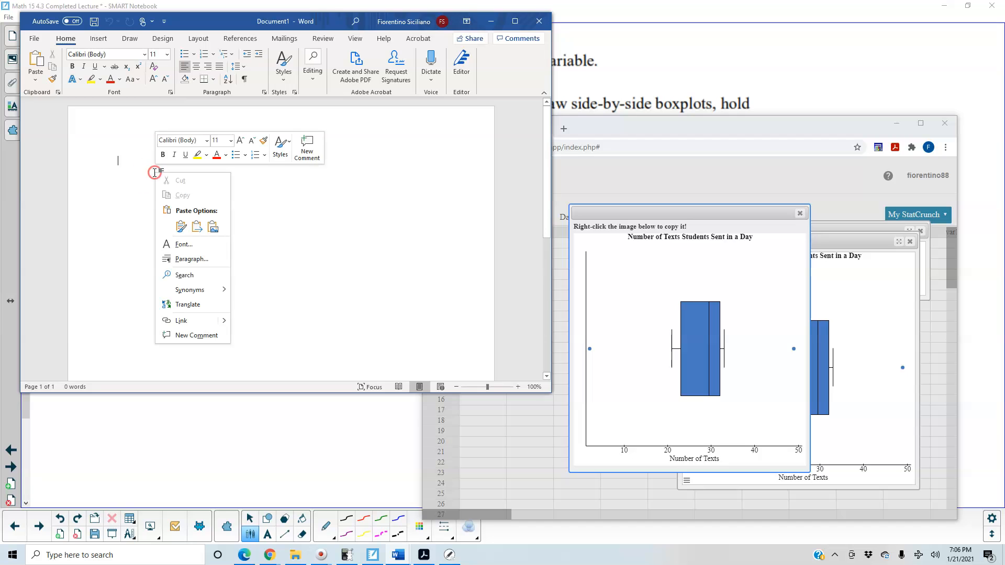
pyautogui.click(181, 225)
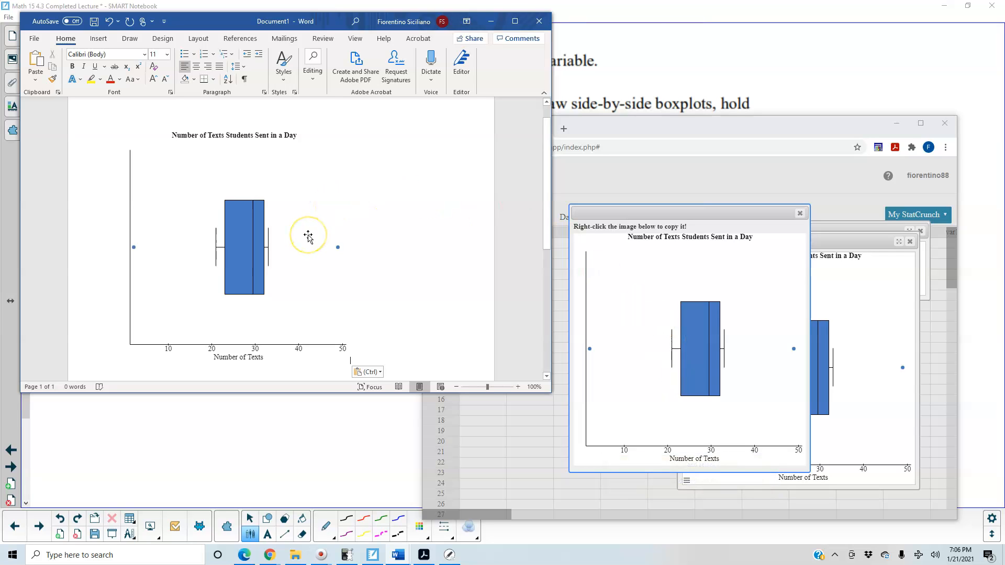
# Step: Minimize Word and StatCrunch to return to the Drawing Boxplots section of the SMART Notebook lecture page
pyautogui.click(491, 25)
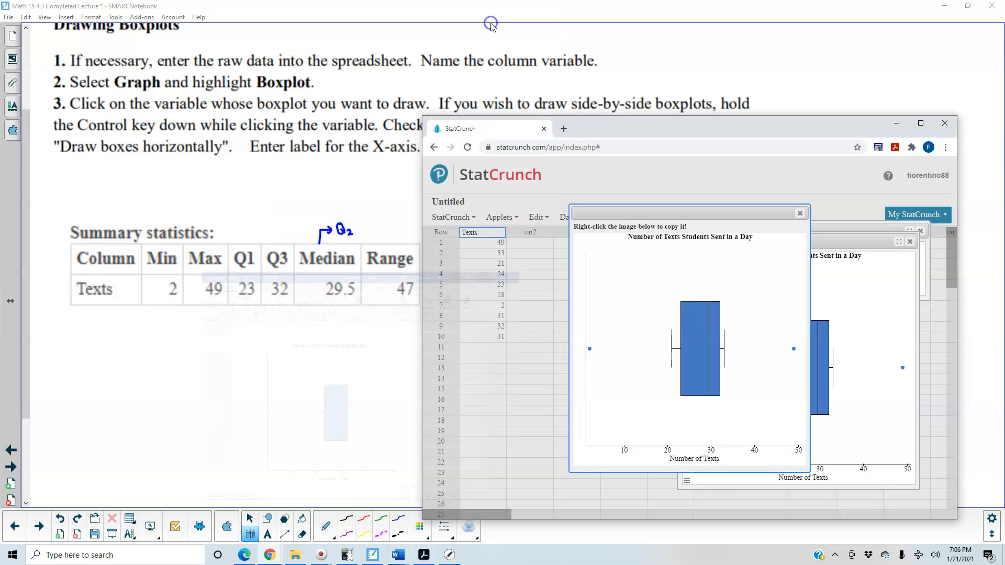
pyautogui.click(896, 123)
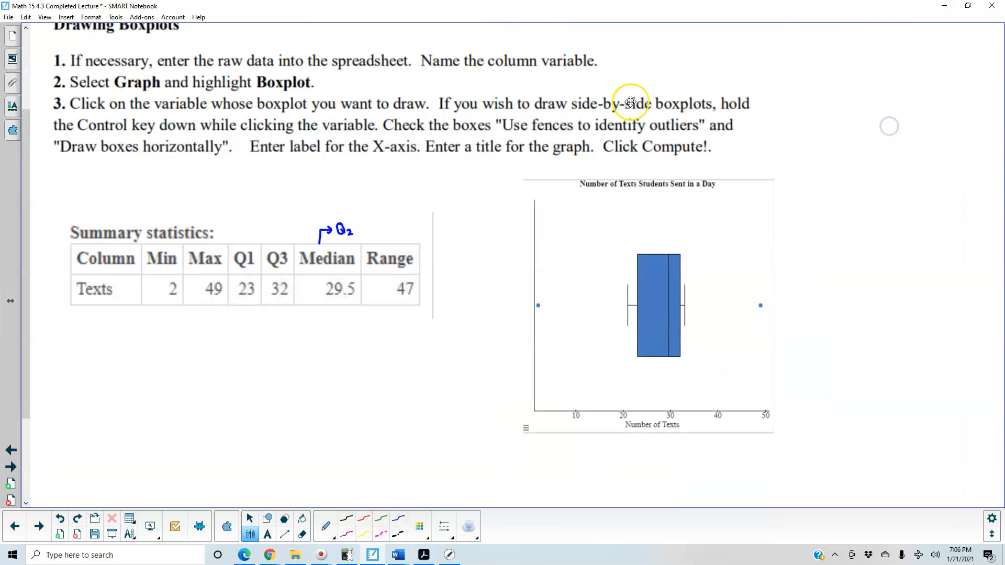
pyautogui.scroll(1, 307, 235)
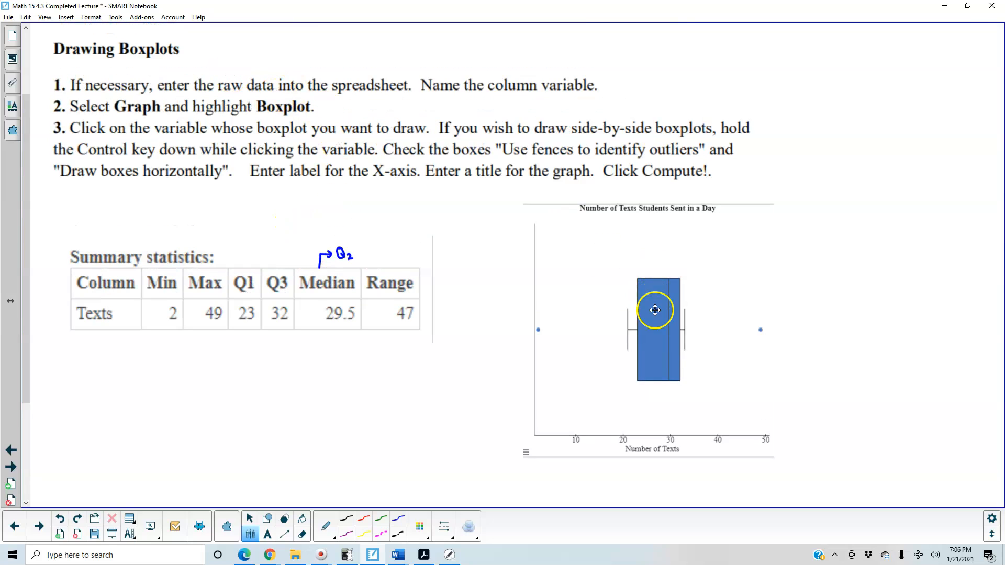